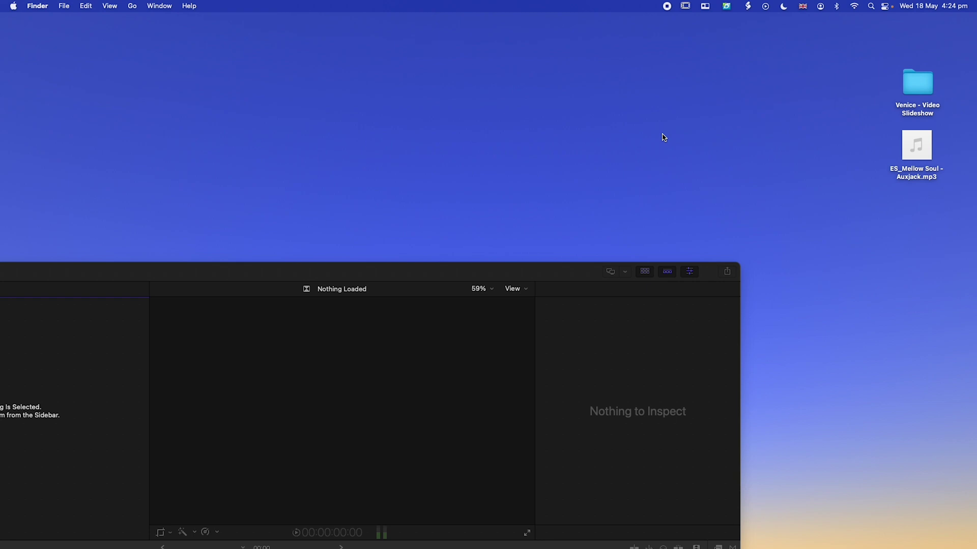
Review the JPEG photos in the Venice - Video Slideshow folder, then close that Finder window.
{"action": "double_click", "coordinate": [917, 83]}
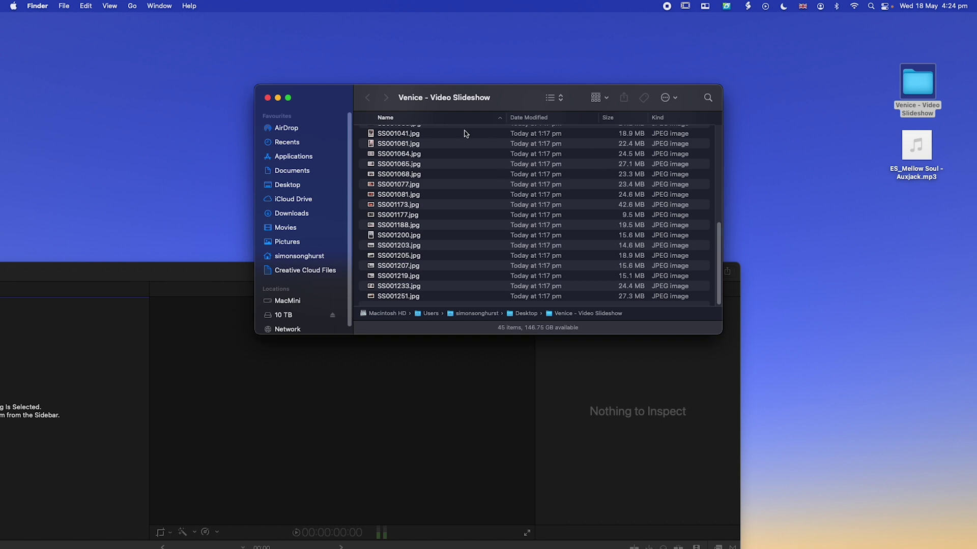
{"action": "left_click", "coordinate": [267, 97]}
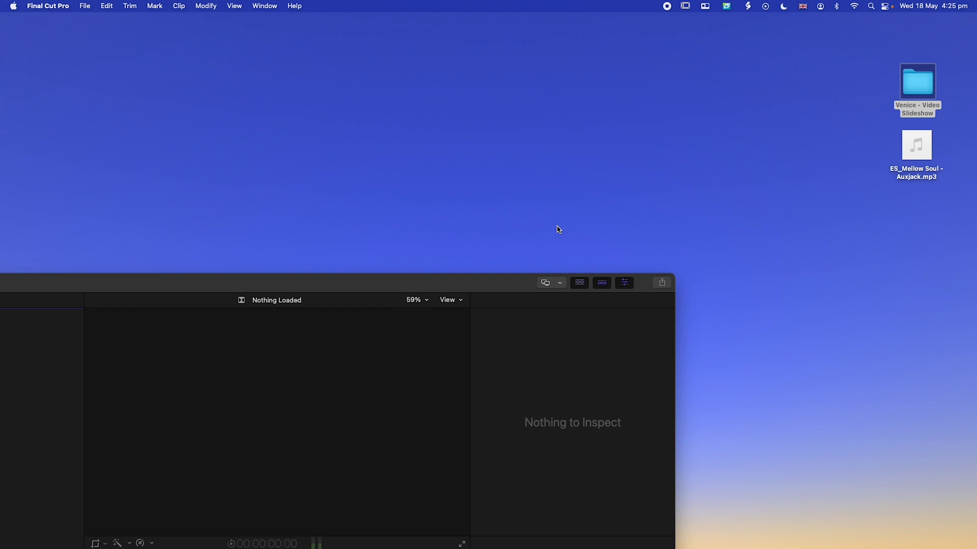
Maximize the window and create a new library named Venice Slideshow in the Venice - Video Slideshow folder.
{"action": "double_click", "coordinate": [385, 283]}
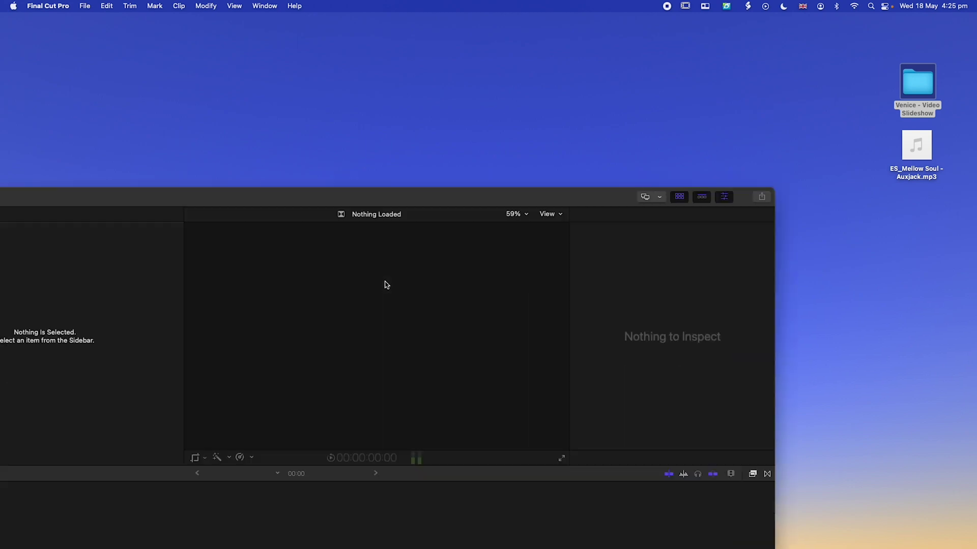
{"action": "left_click", "coordinate": [84, 6]}
{"action": "mouse_move", "coordinate": [177, 23]}
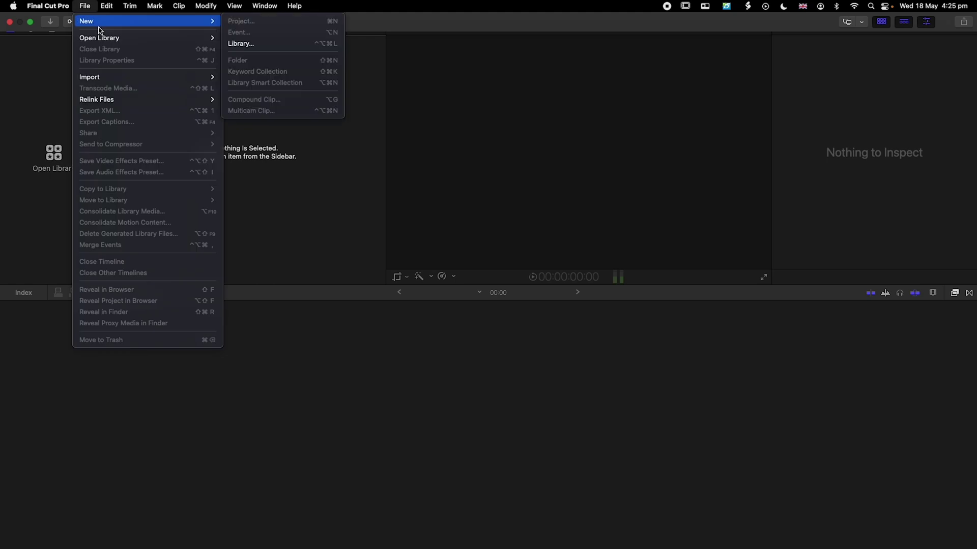
{"action": "left_click", "coordinate": [241, 44]}
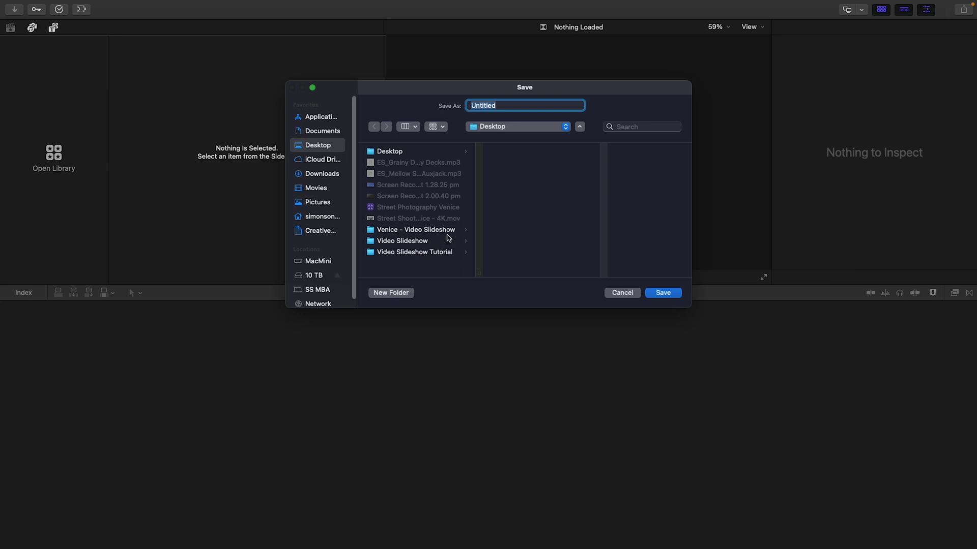
{"action": "left_click", "coordinate": [448, 234]}
{"action": "double_click", "coordinate": [500, 106]}
{"action": "type", "text": "Venice Slideshow"}
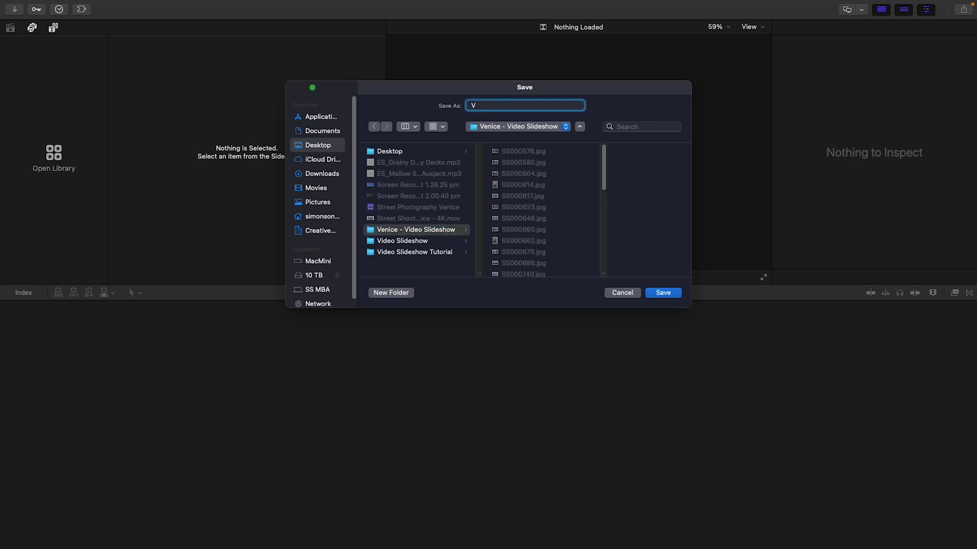
{"action": "left_click", "coordinate": [656, 298]}
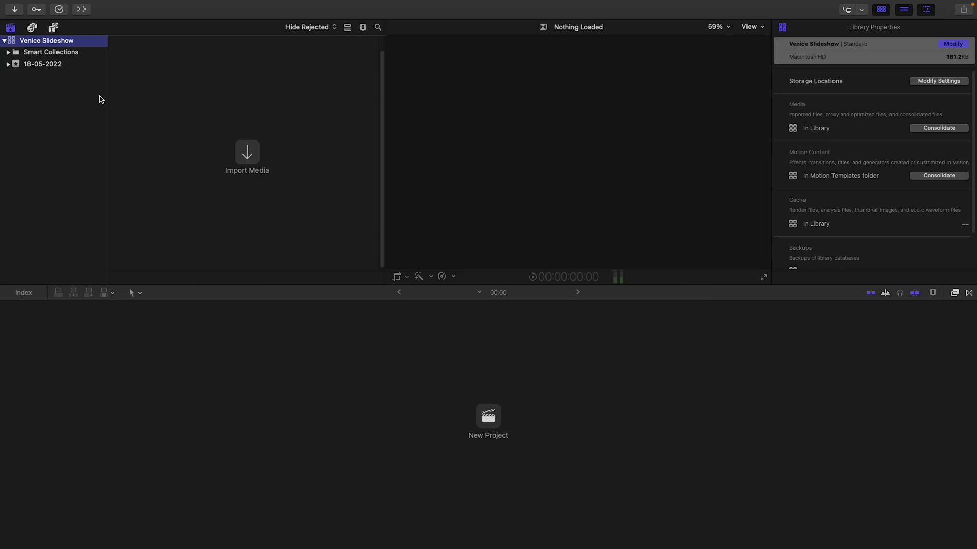
Add two new events, Images and Music, to the Venice Slideshow library.
{"action": "right_click", "coordinate": [42, 102]}
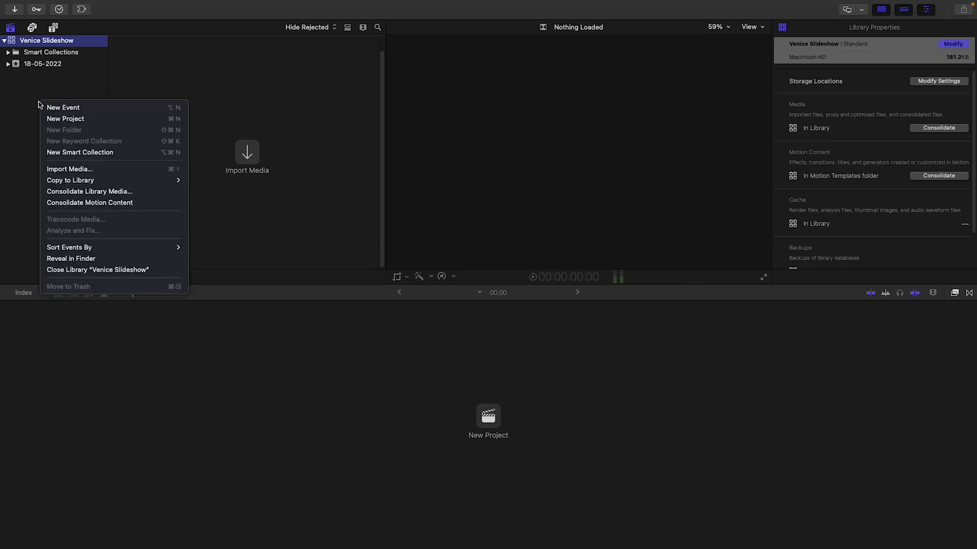
{"action": "left_click", "coordinate": [75, 109]}
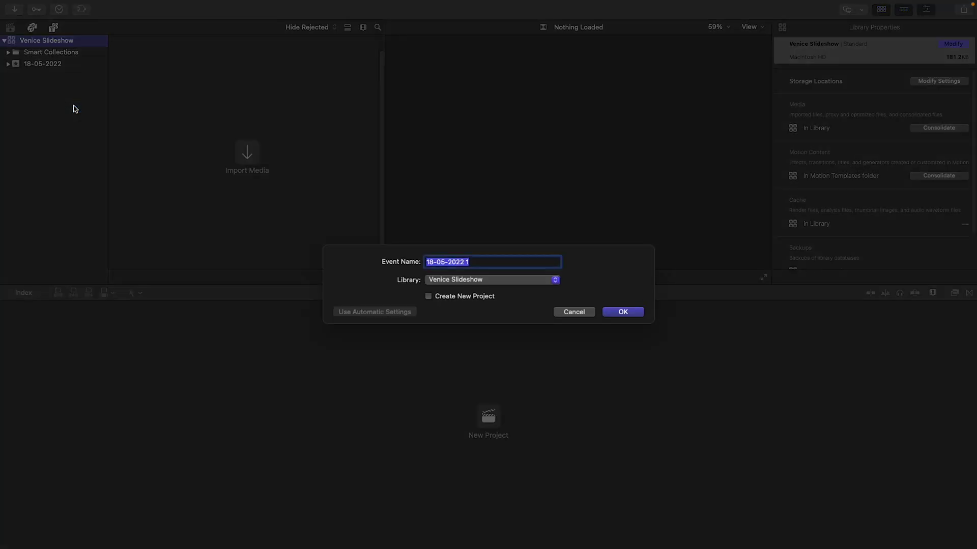
{"action": "key", "text": "BackSpace"}
{"action": "left_click", "coordinate": [624, 312]}
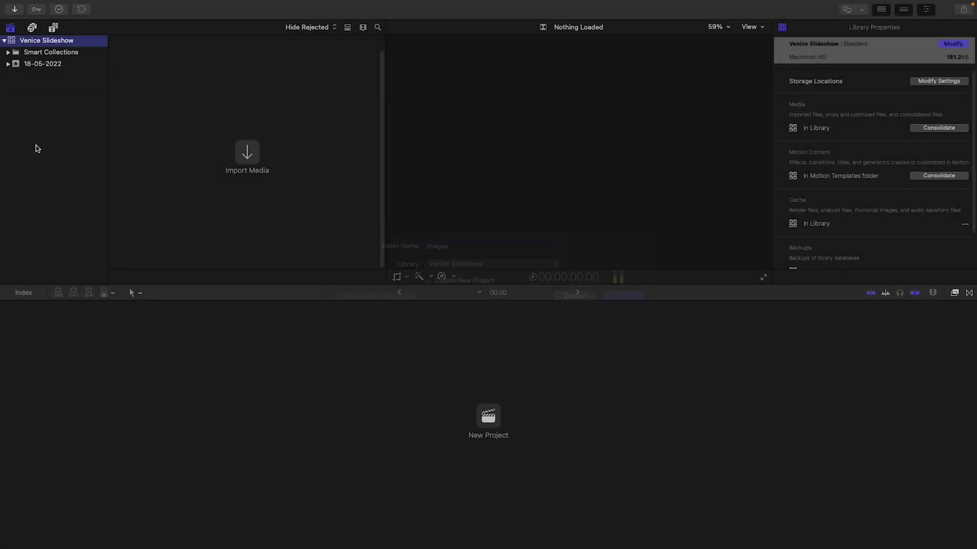
{"action": "right_click", "coordinate": [32, 132]}
{"action": "left_click", "coordinate": [65, 136]}
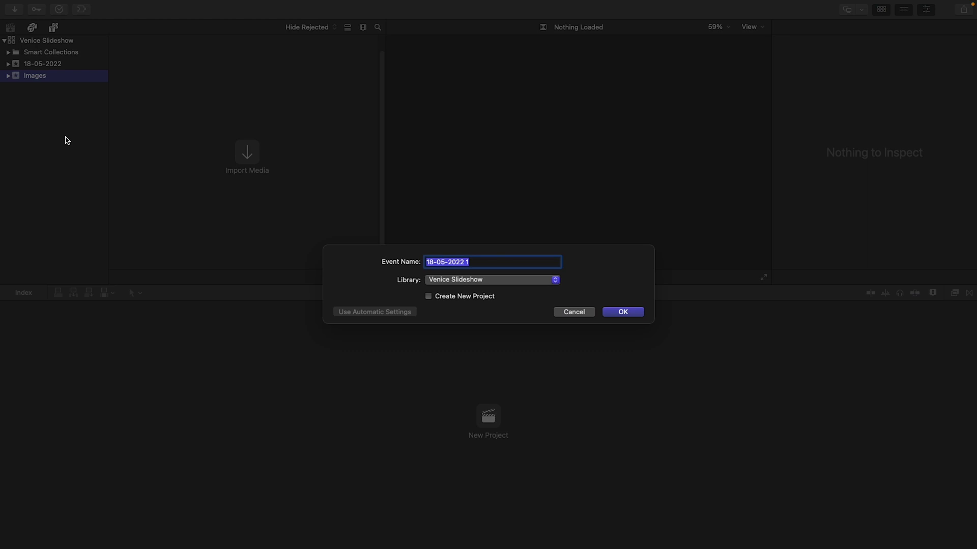
{"action": "type", "text": "Music"}
{"action": "key", "text": "Return"}
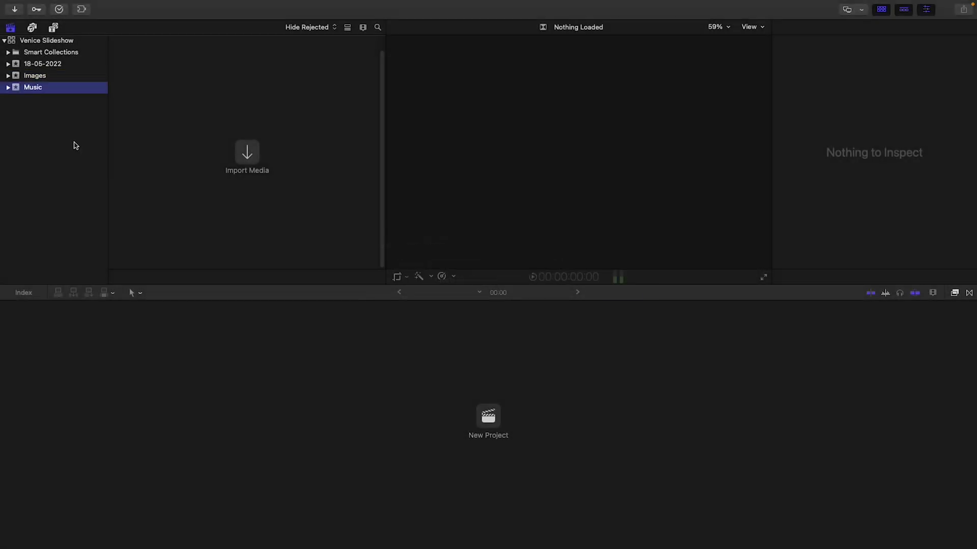
{"action": "left_click", "coordinate": [38, 80]}
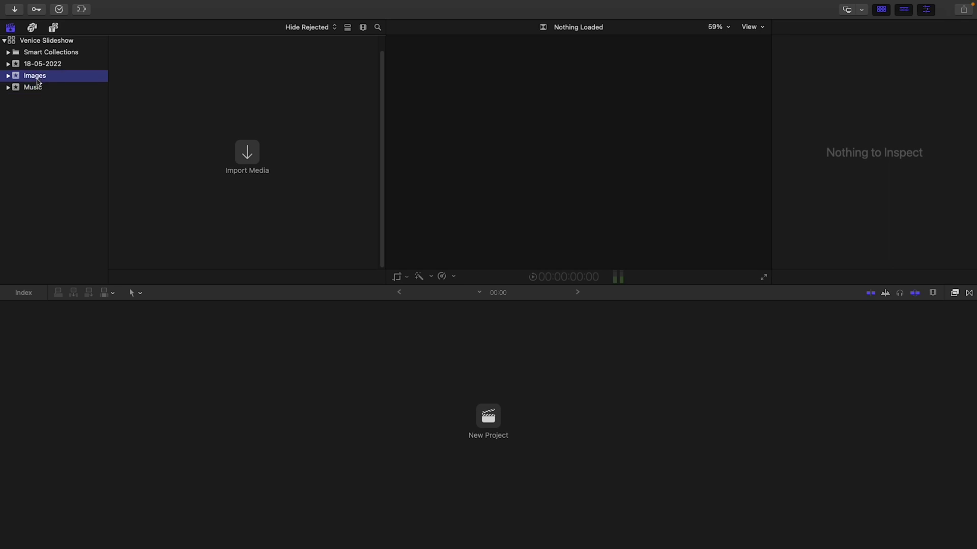
Import all photos from Desktop > Venice - Video Slideshow into the Images event.
{"action": "left_click", "coordinate": [247, 152]}
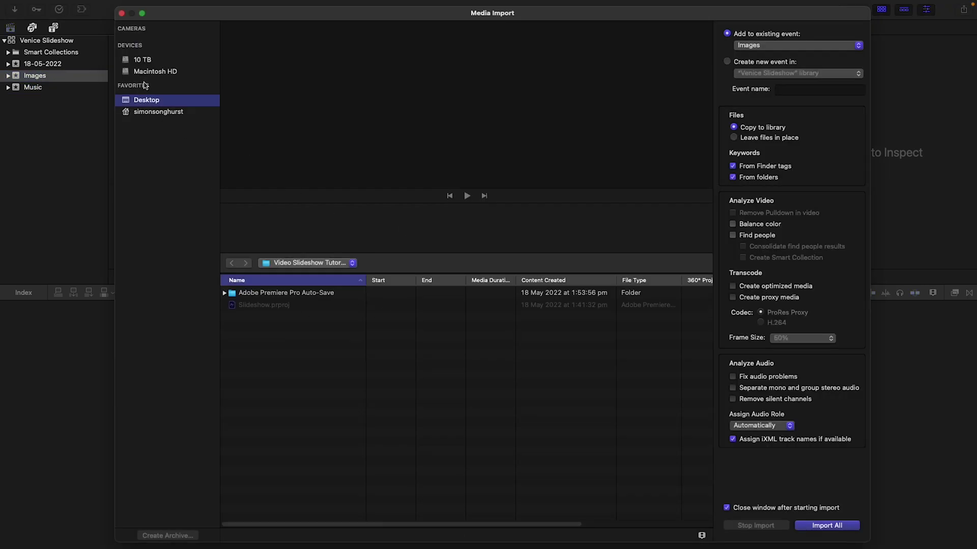
{"action": "left_click", "coordinate": [335, 263]}
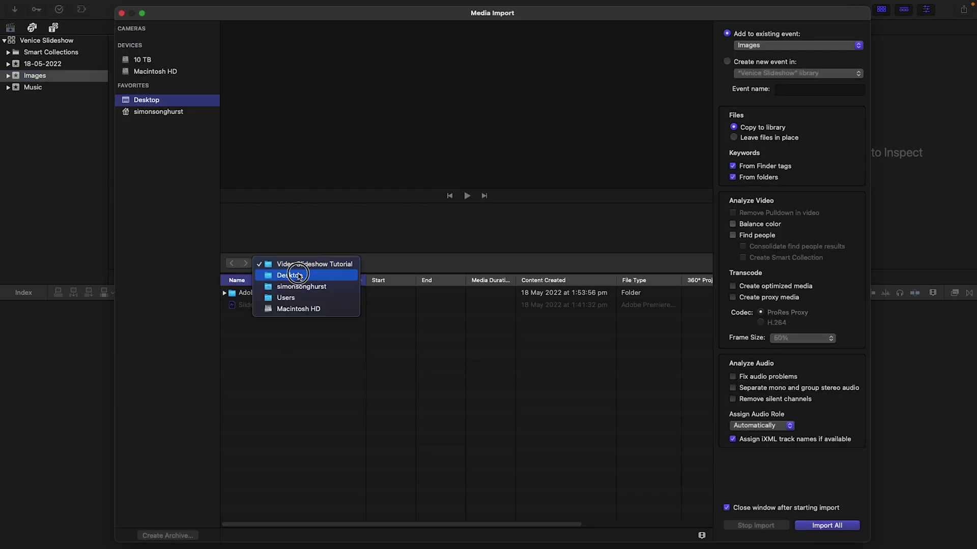
{"action": "left_click", "coordinate": [299, 275]}
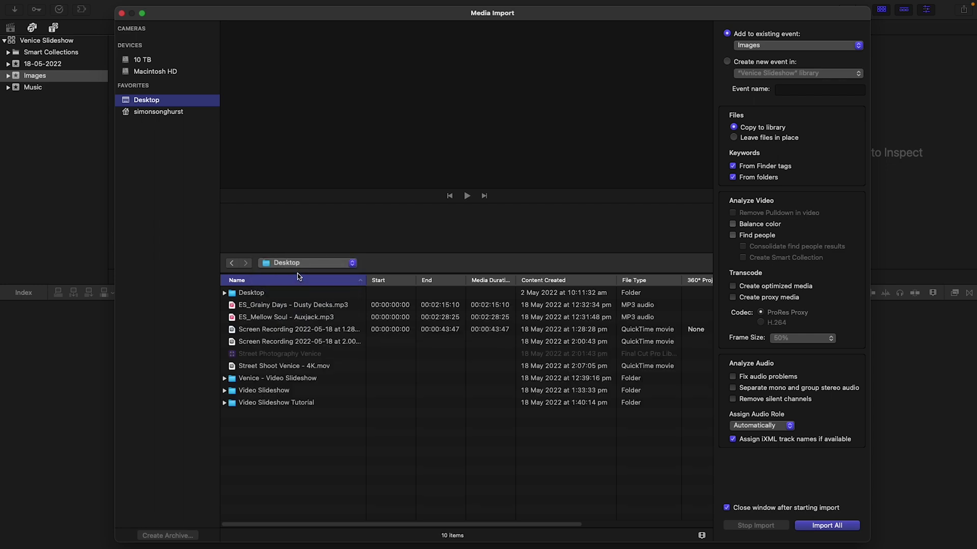
{"action": "double_click", "coordinate": [288, 378]}
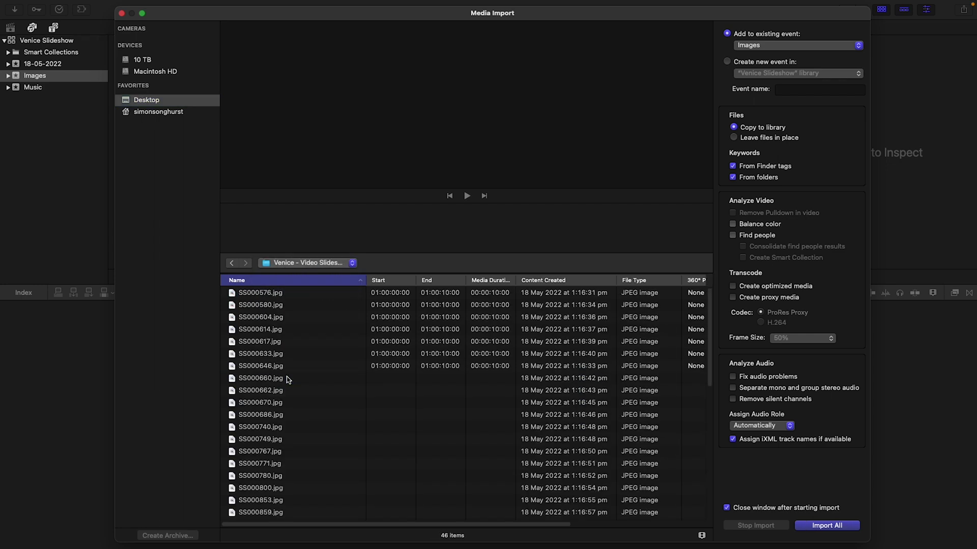
{"action": "left_click", "coordinate": [840, 526]}
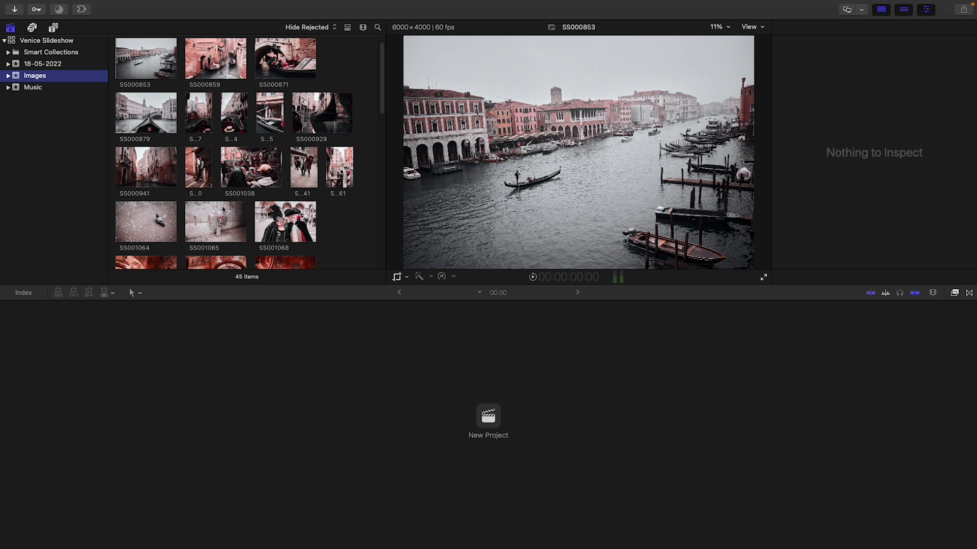
Import only the ES_Mellow Soul - Auxjack track into the Music event.
{"action": "left_click", "coordinate": [35, 89]}
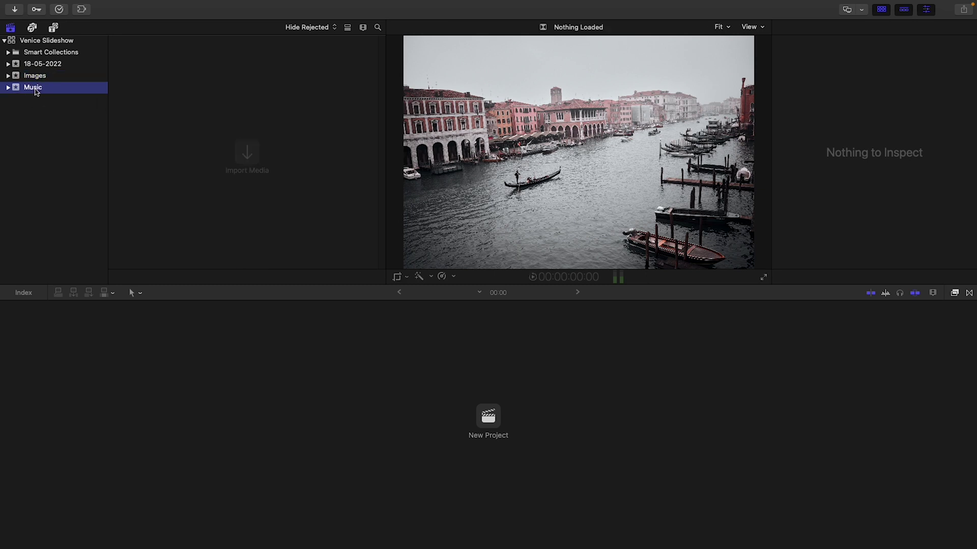
{"action": "left_click", "coordinate": [246, 156]}
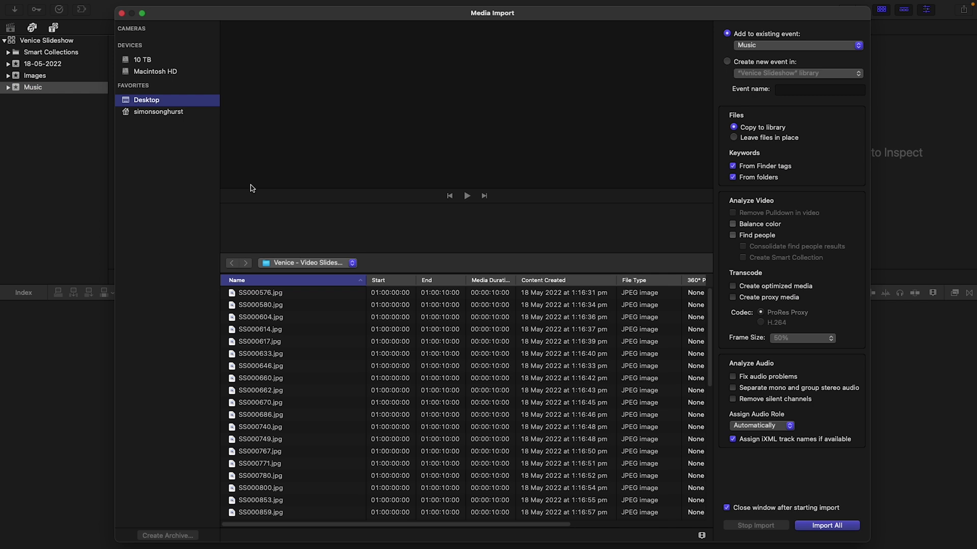
{"action": "left_click", "coordinate": [155, 113]}
{"action": "key", "text": "Up"}
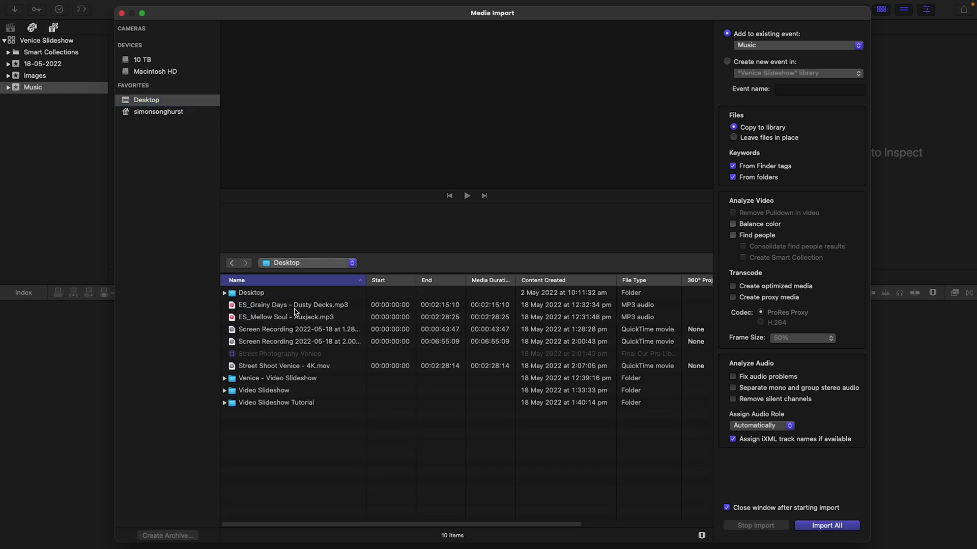
{"action": "left_click", "coordinate": [297, 317]}
{"action": "left_click", "coordinate": [817, 528]}
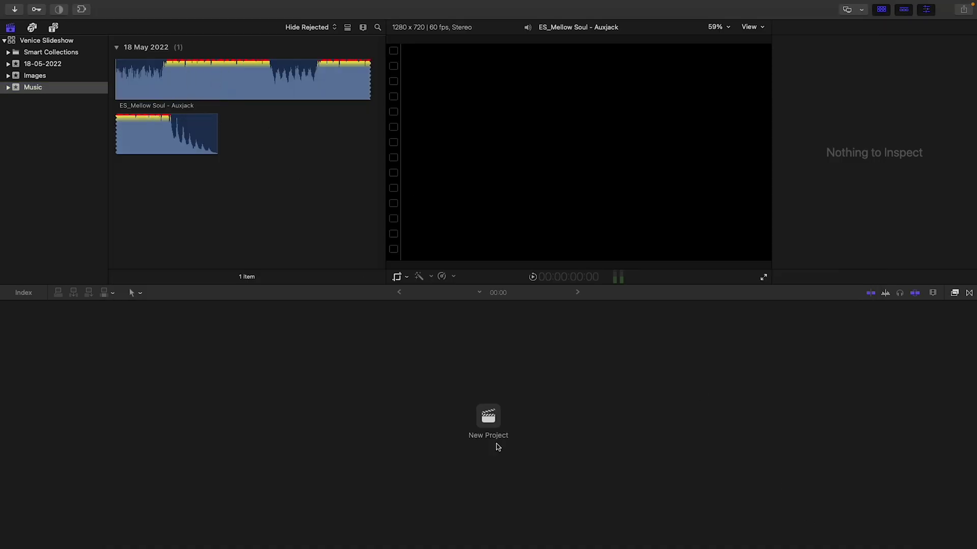
Create a new 4K 3840x2160 25p Untitled Project and show the Images event's photos.
{"action": "left_click", "coordinate": [489, 416]}
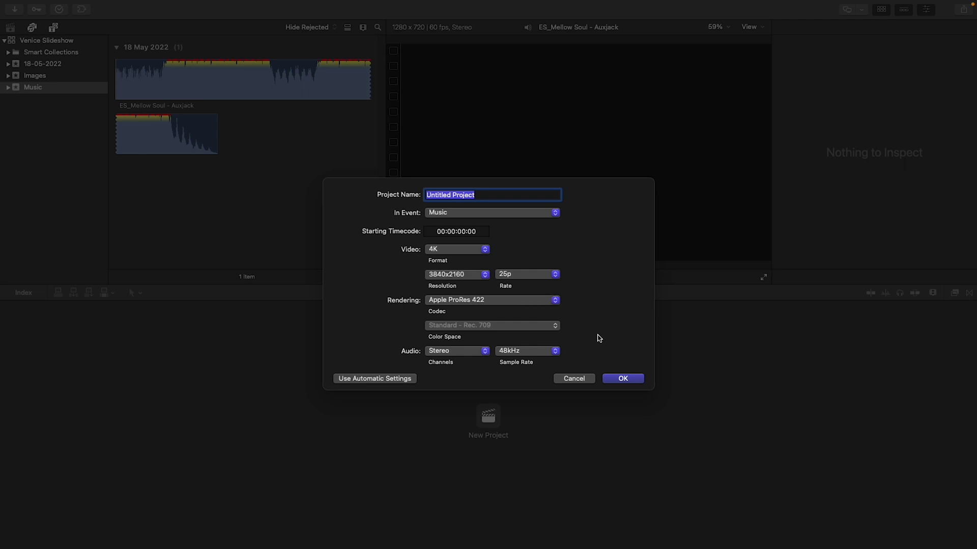
{"action": "left_click", "coordinate": [633, 380]}
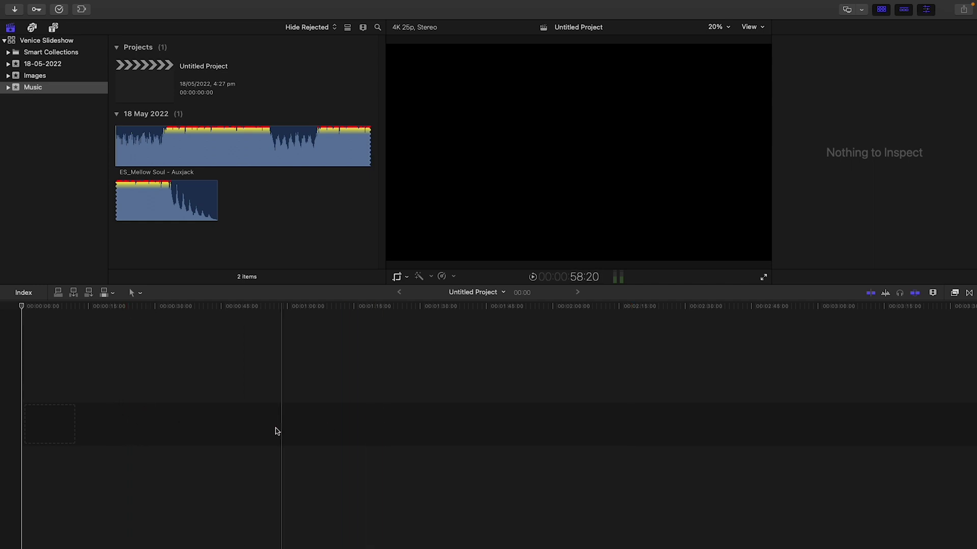
{"action": "left_click", "coordinate": [64, 75]}
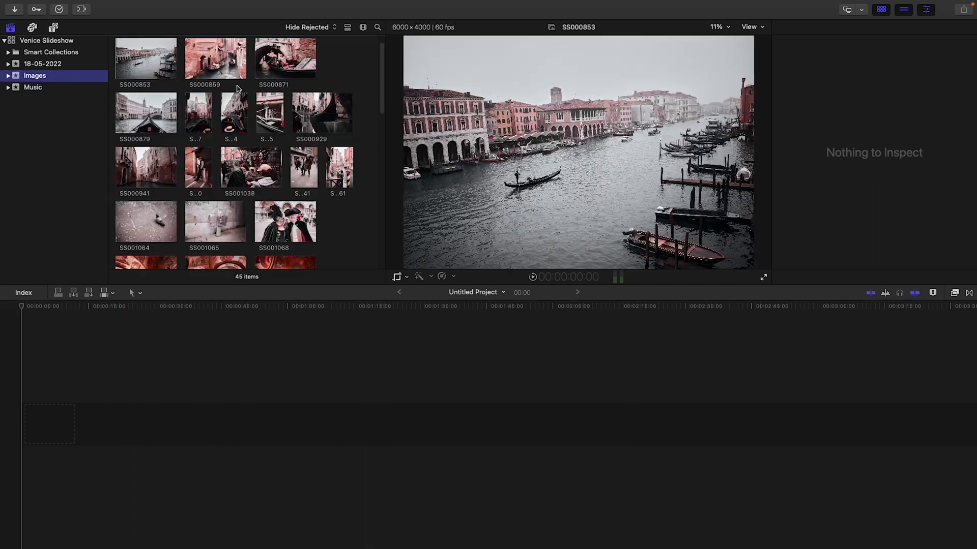
Drag all 45 Venice photos into the project timeline and zoom to fit the 7:24 storyline.
{"action": "left_click", "coordinate": [162, 60]}
{"action": "key", "text": "super+a"}
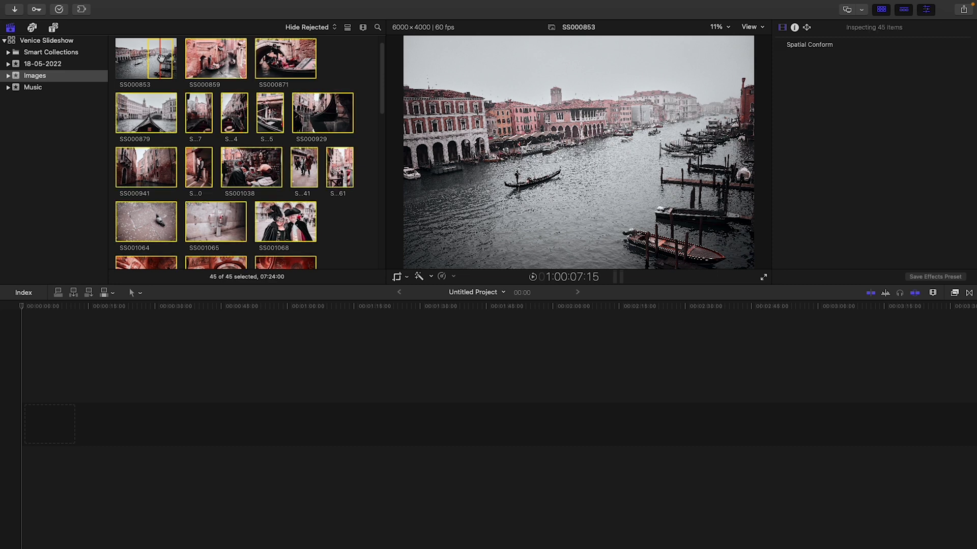
{"action": "left_click_drag", "start_coordinate": [162, 60], "coordinate": [33, 434]}
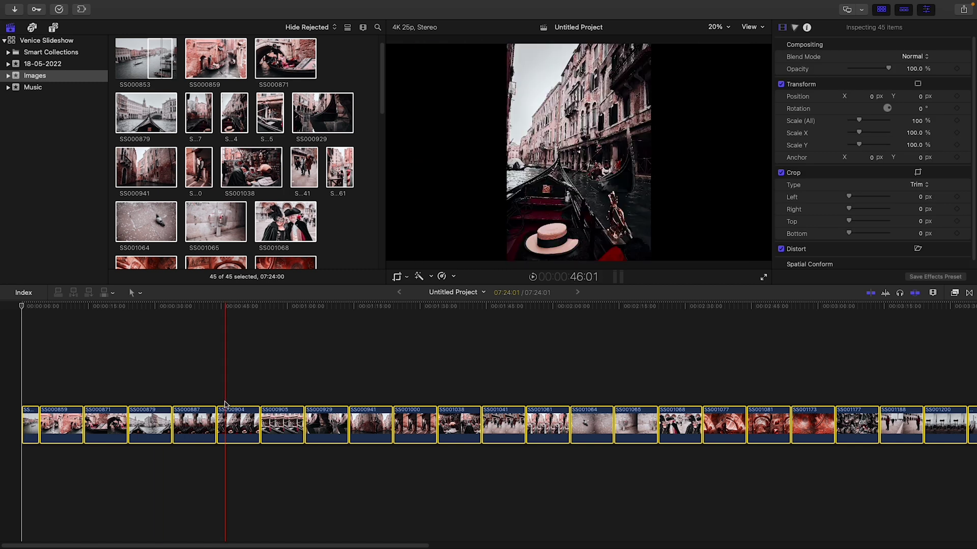
{"action": "key", "text": "super+minus"}
{"action": "key", "text": "super+minus"}
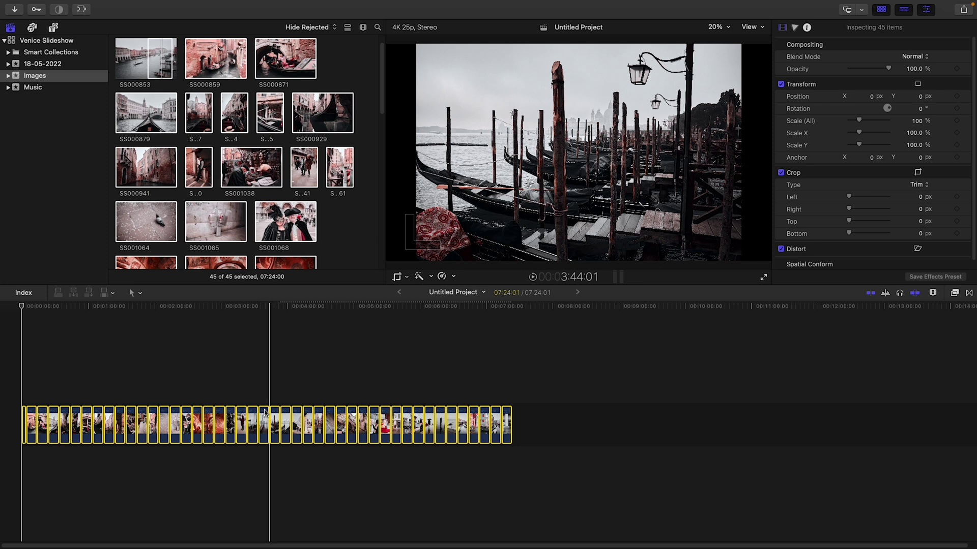
Change every photo clip's duration to 4 seconds, shortening the slideshow to 3:00.
{"action": "right_click", "coordinate": [264, 412]}
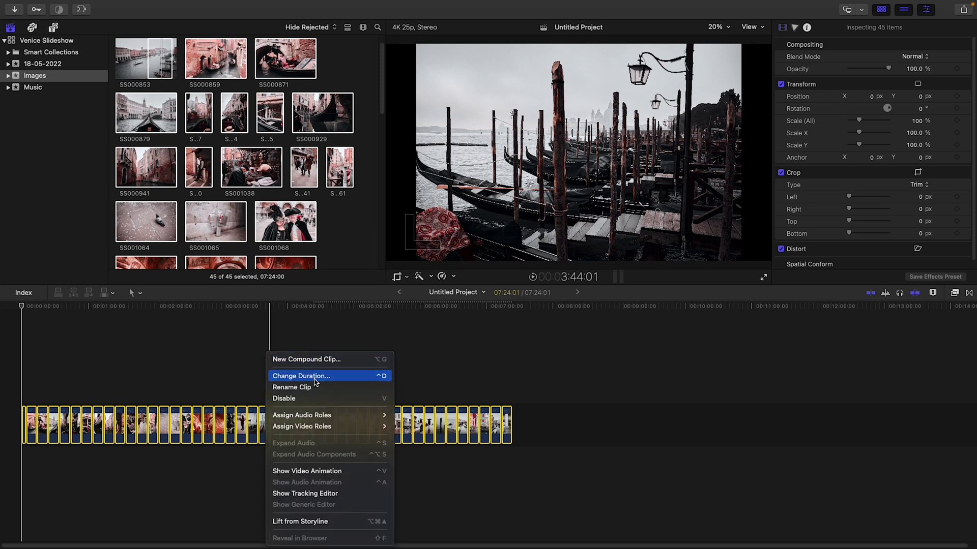
{"action": "left_click", "coordinate": [317, 375]}
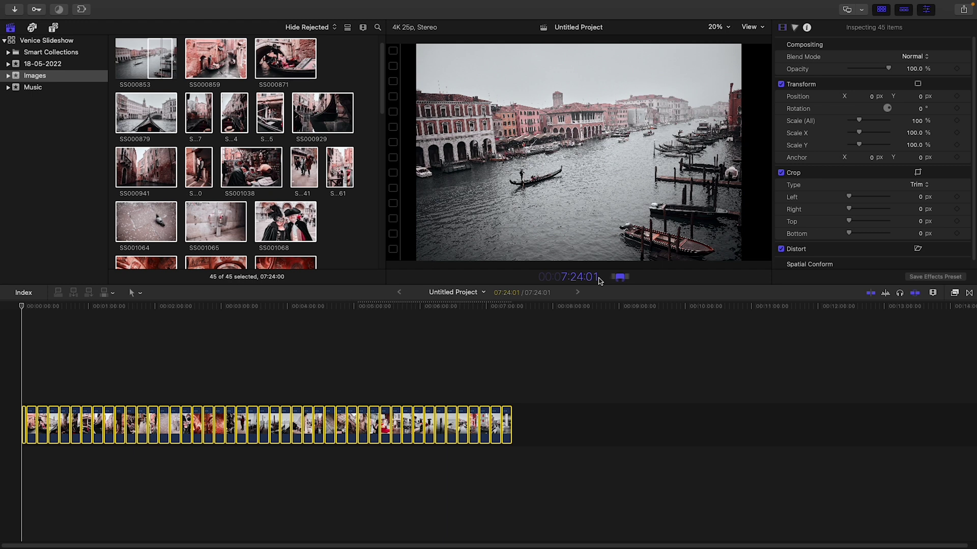
{"action": "type", "text": "115"}
{"action": "key", "text": "Return"}
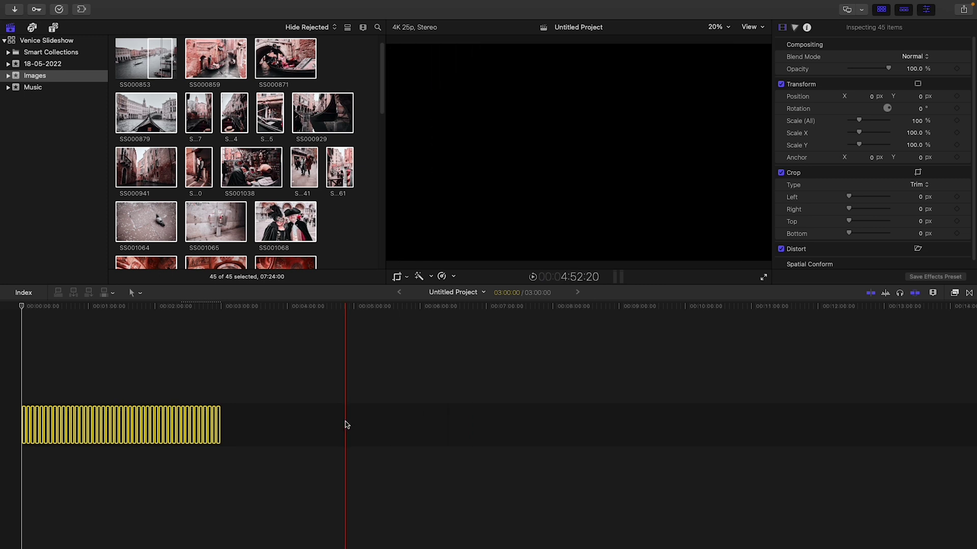
Zoom into the timeline and show the Titles and Generators browser.
{"action": "key", "text": "super+equal"}
{"action": "key", "text": "super+equal"}
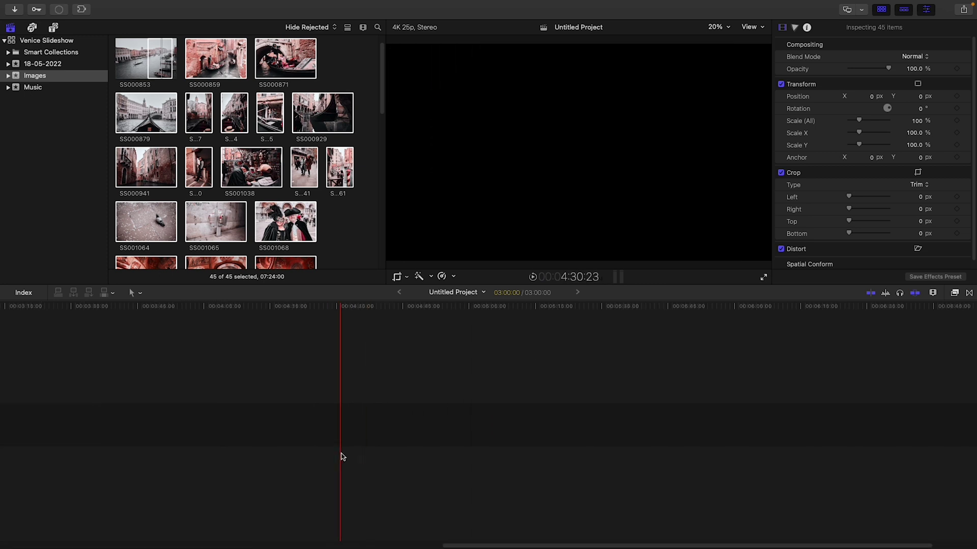
{"action": "scroll", "coordinate": [342, 456], "scroll_direction": "left", "scroll_amount": 15}
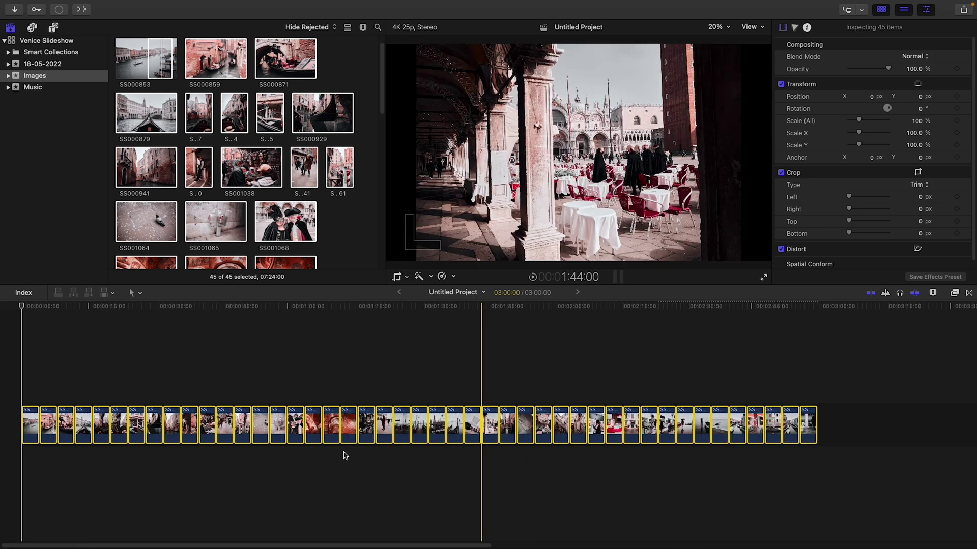
{"action": "left_click", "coordinate": [348, 452]}
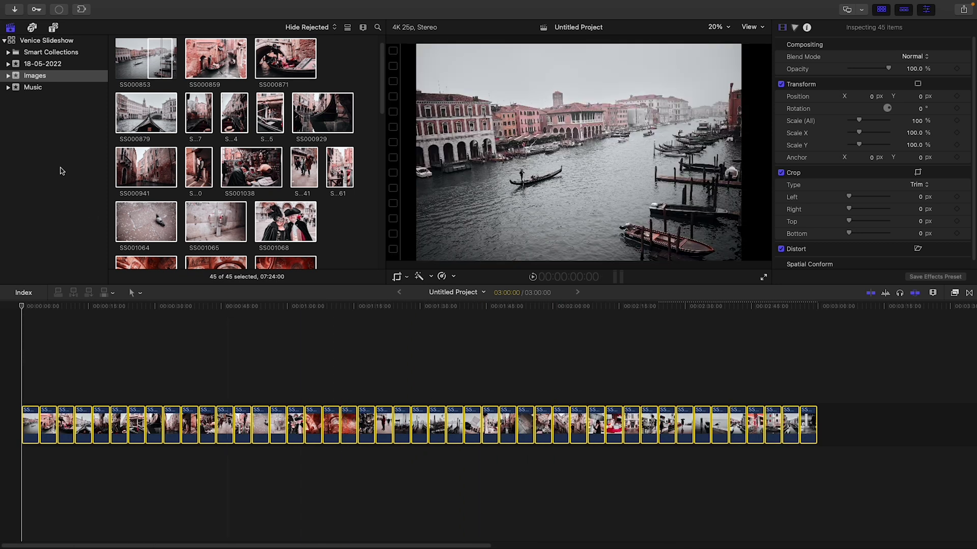
{"action": "left_click", "coordinate": [54, 28]}
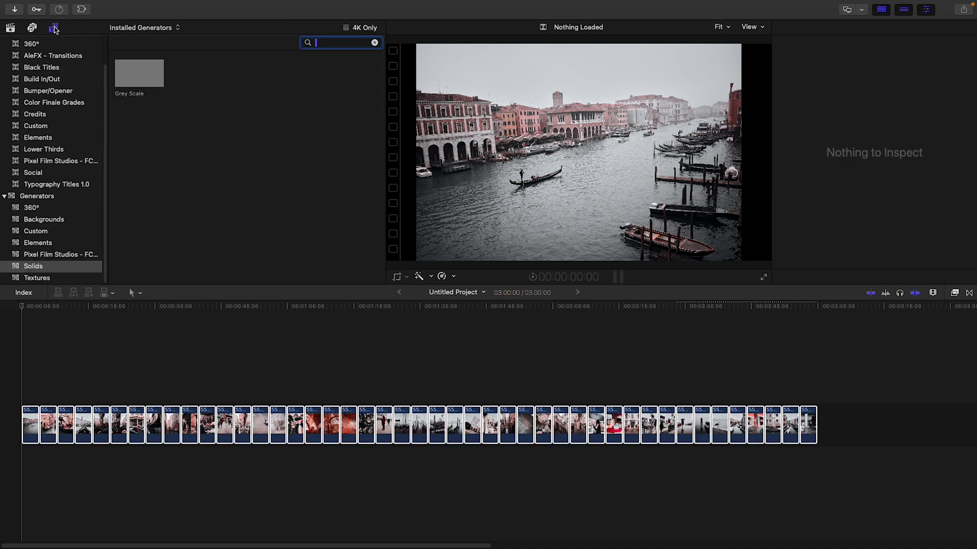
Place a Custom solid beneath the photo clips, colour it white, then select the photo clips.
{"action": "left_click", "coordinate": [63, 266]}
{"action": "left_click", "coordinate": [375, 43]}
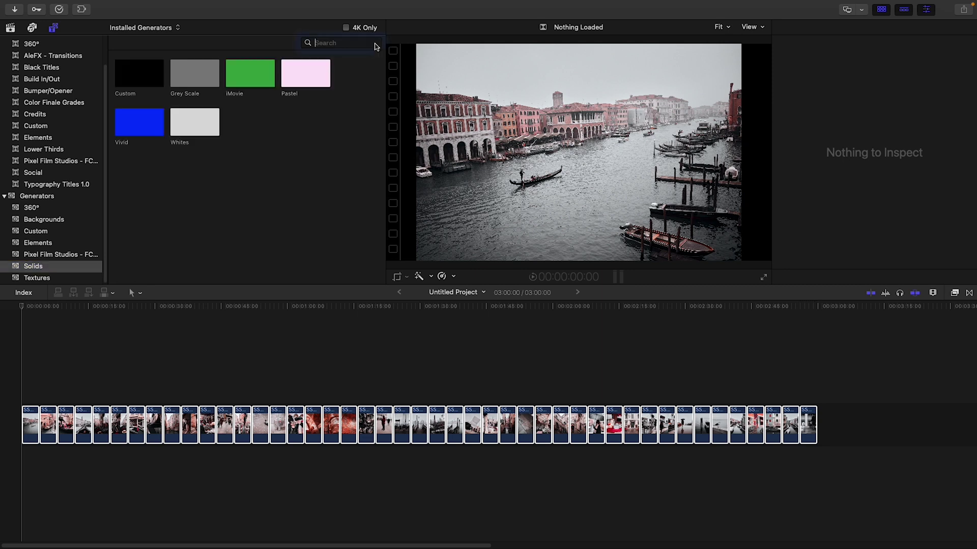
{"action": "left_click_drag", "start_coordinate": [131, 74], "coordinate": [816, 495]}
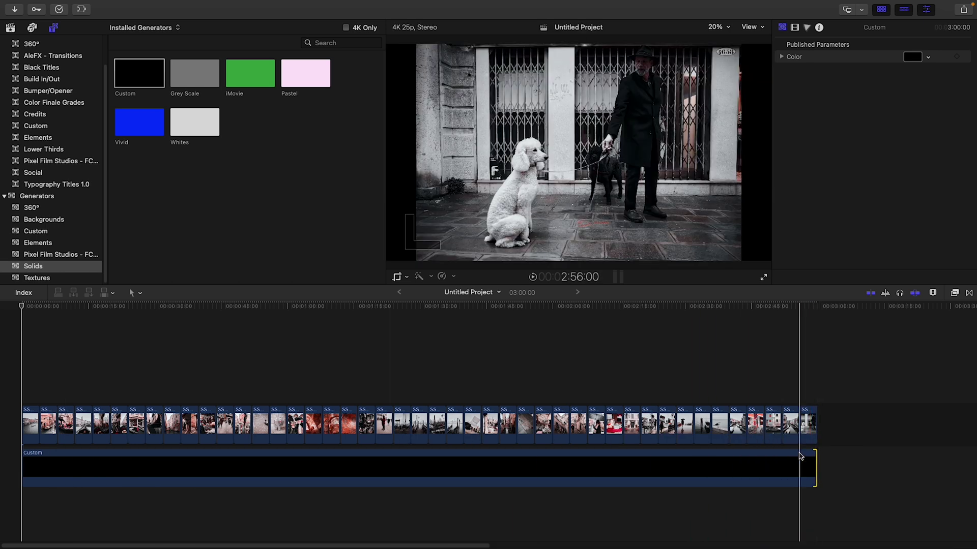
{"action": "left_click", "coordinate": [788, 458]}
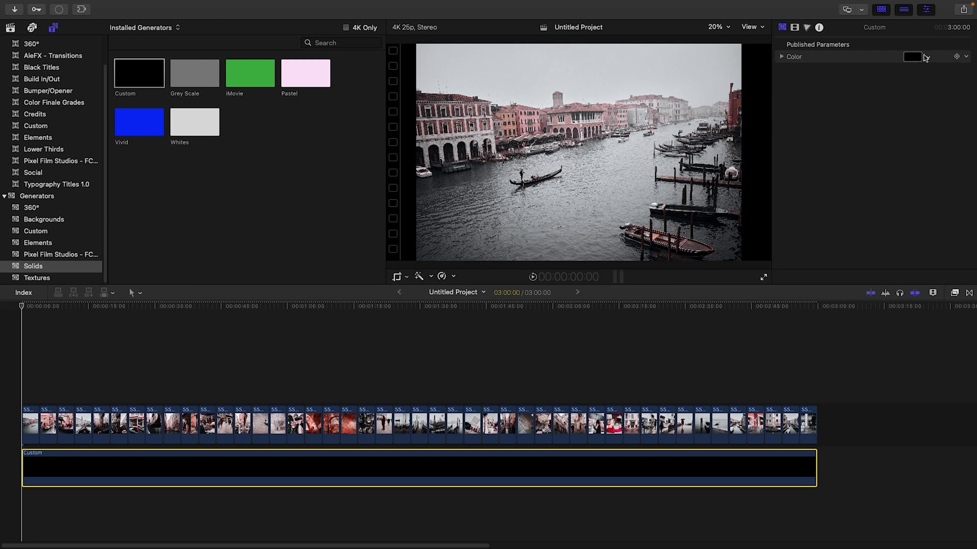
{"action": "left_click", "coordinate": [929, 58]}
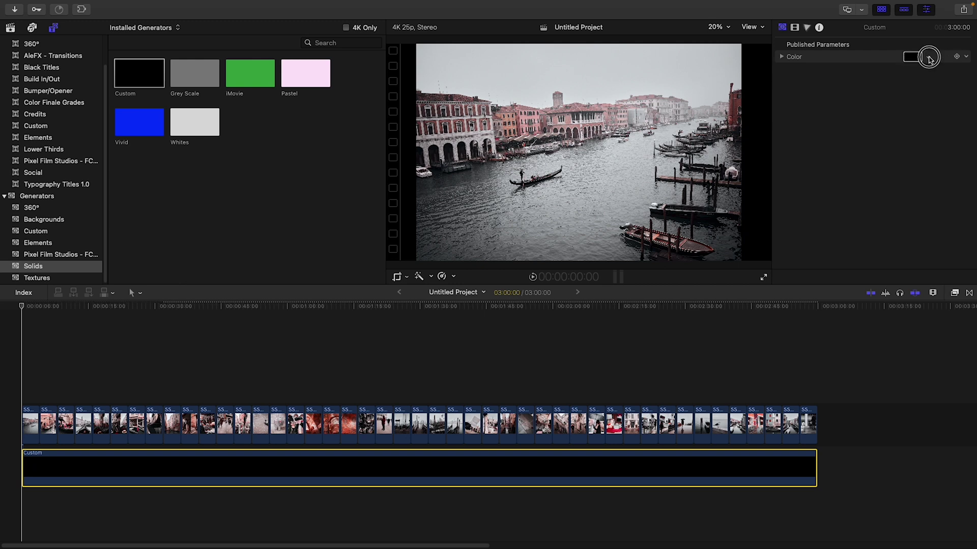
{"action": "left_click", "coordinate": [846, 162]}
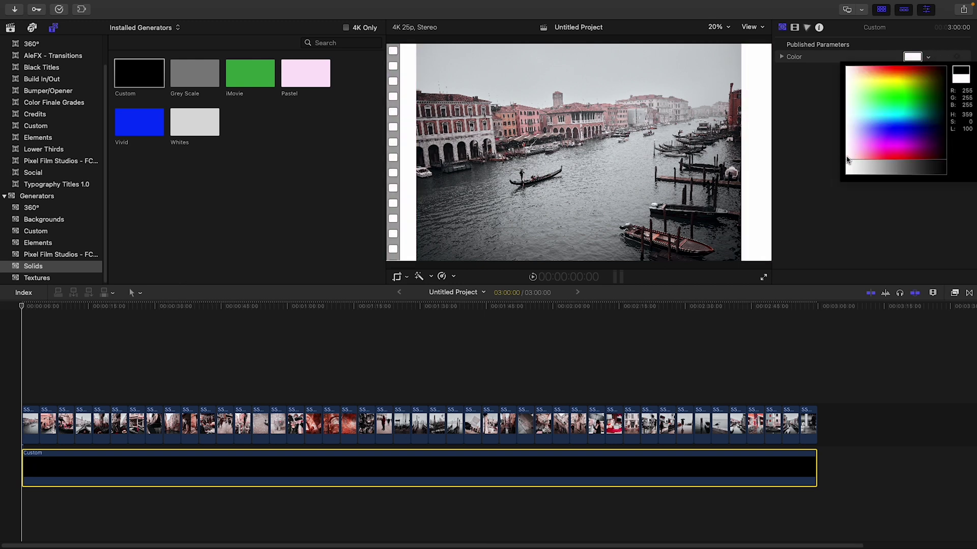
{"action": "key", "text": "super+1"}
{"action": "left_click_drag", "start_coordinate": [854, 418], "coordinate": [33, 410]}
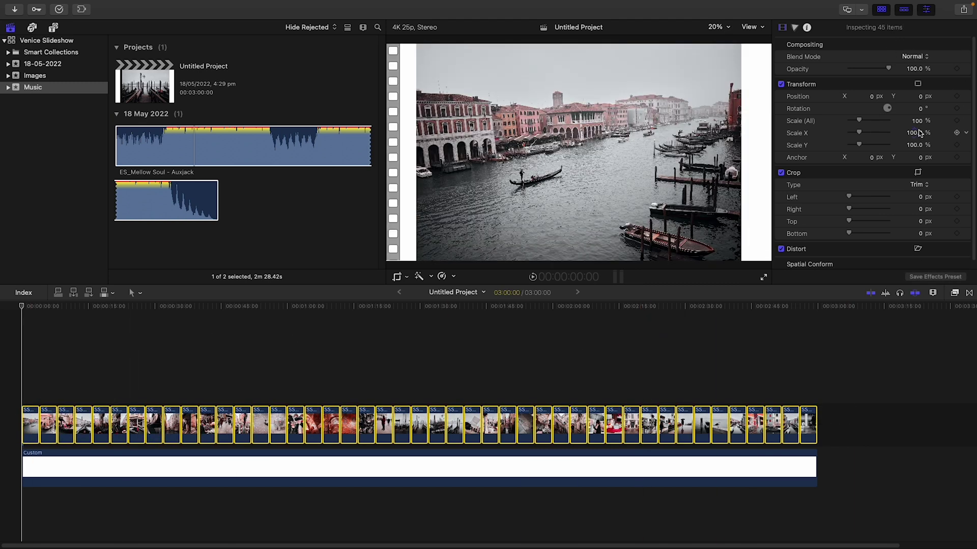
Set Scale (All) of the selected photo clips to 90% in the Video inspector.
{"action": "left_click", "coordinate": [918, 122]}
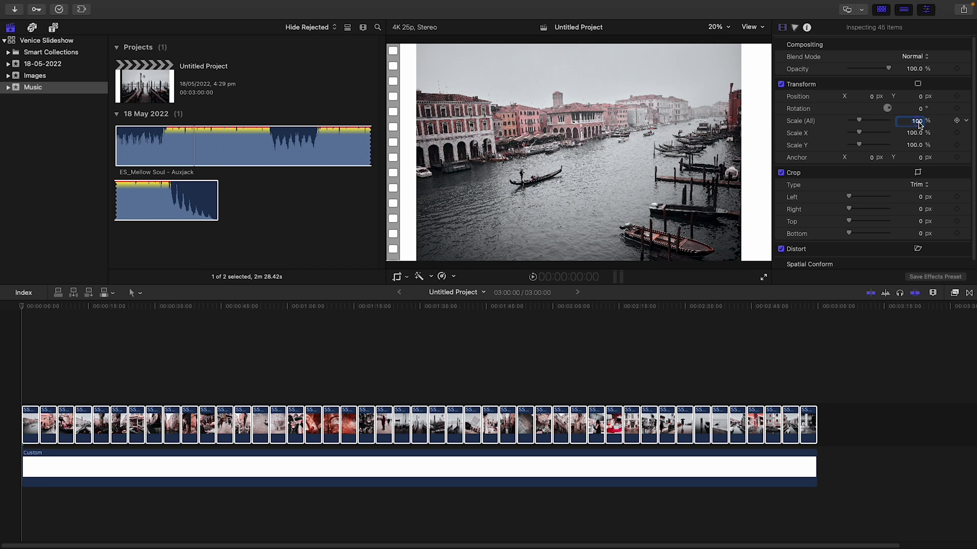
{"action": "type", "text": "90"}
{"action": "key", "text": "Return"}
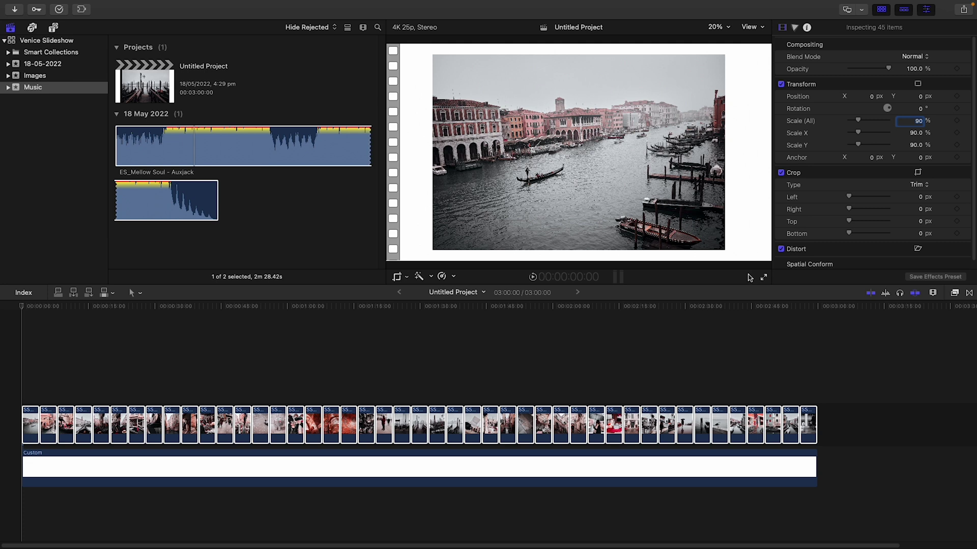
{"action": "left_click", "coordinate": [14, 309]}
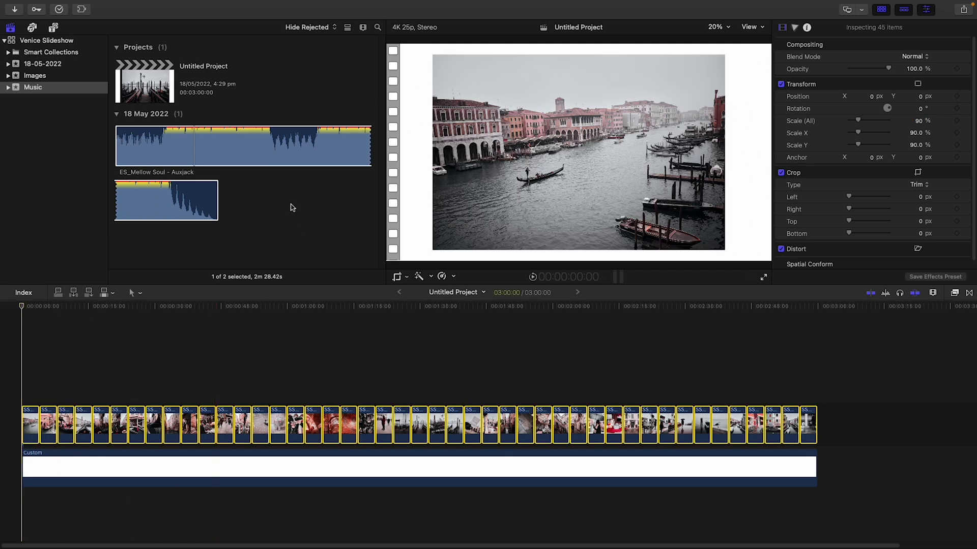
Add ES_Mellow Soul - Auxjack beneath the slideshow, then select the photos and background clip.
{"action": "left_click", "coordinate": [190, 147]}
{"action": "left_click_drag", "start_coordinate": [191, 147], "coordinate": [17, 512]}
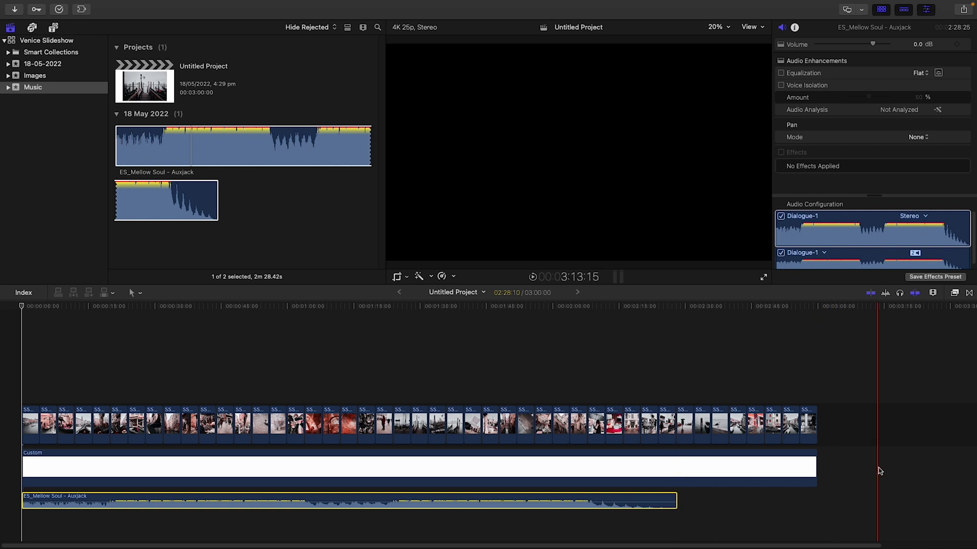
{"action": "left_click_drag", "start_coordinate": [890, 469], "coordinate": [22, 414]}
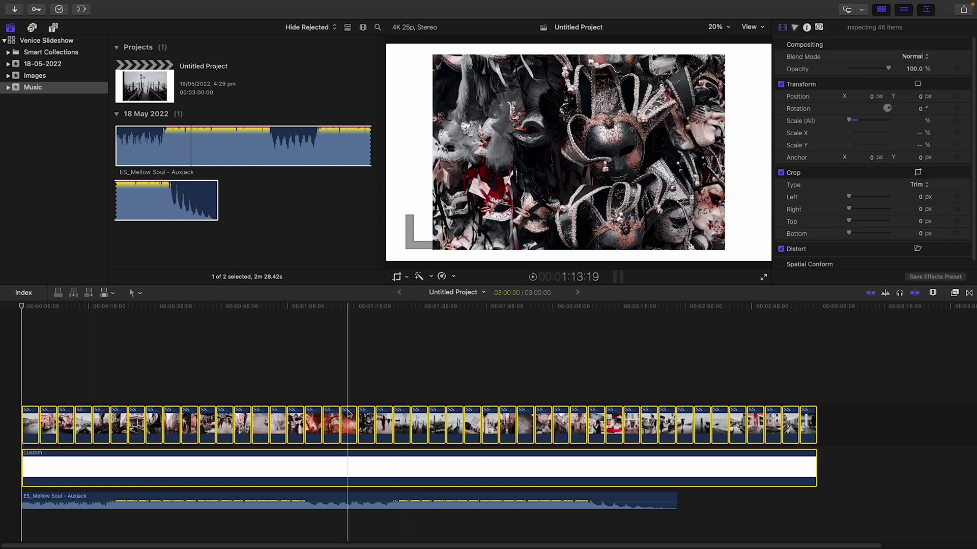
Combine the photos and white background into one Untitled Project Clip compound clip.
{"action": "right_click", "coordinate": [383, 424]}
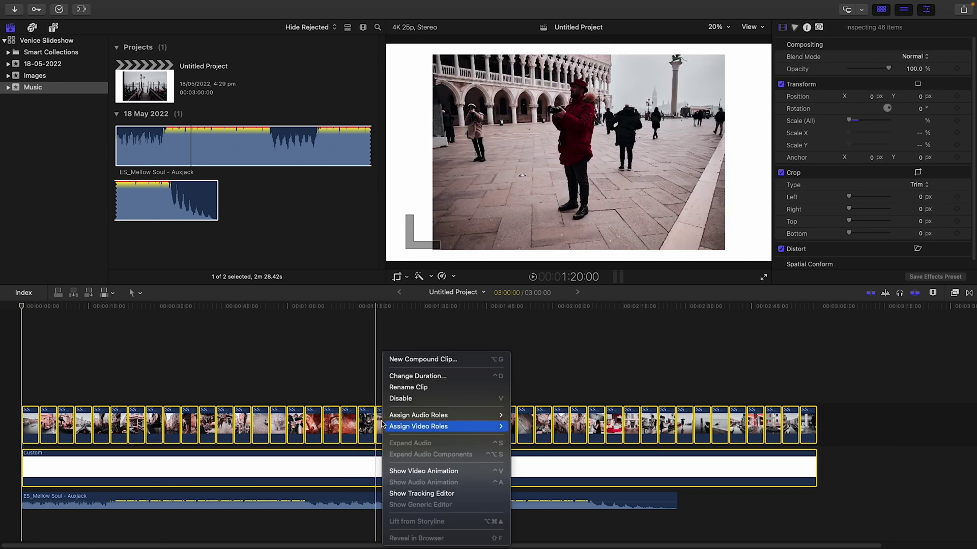
{"action": "left_click", "coordinate": [414, 358]}
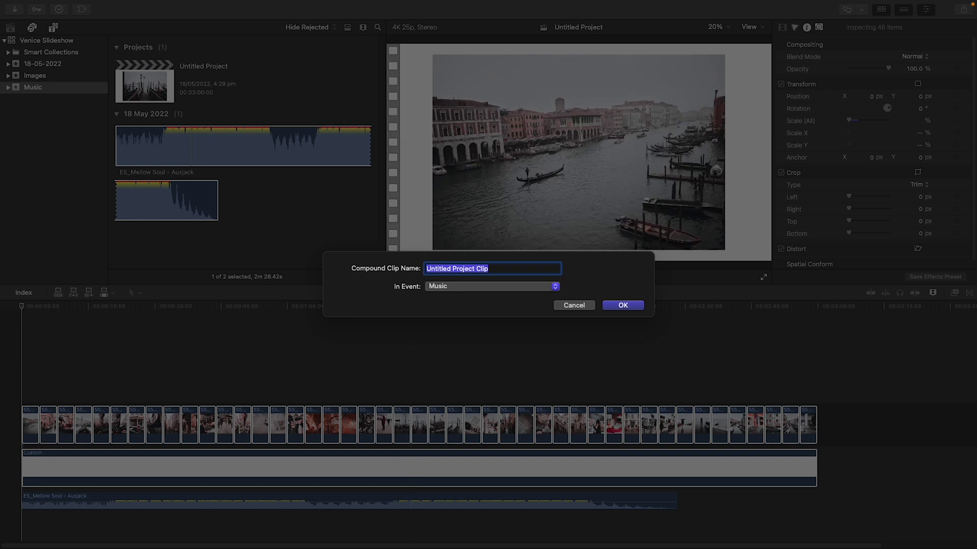
{"action": "left_click", "coordinate": [623, 305]}
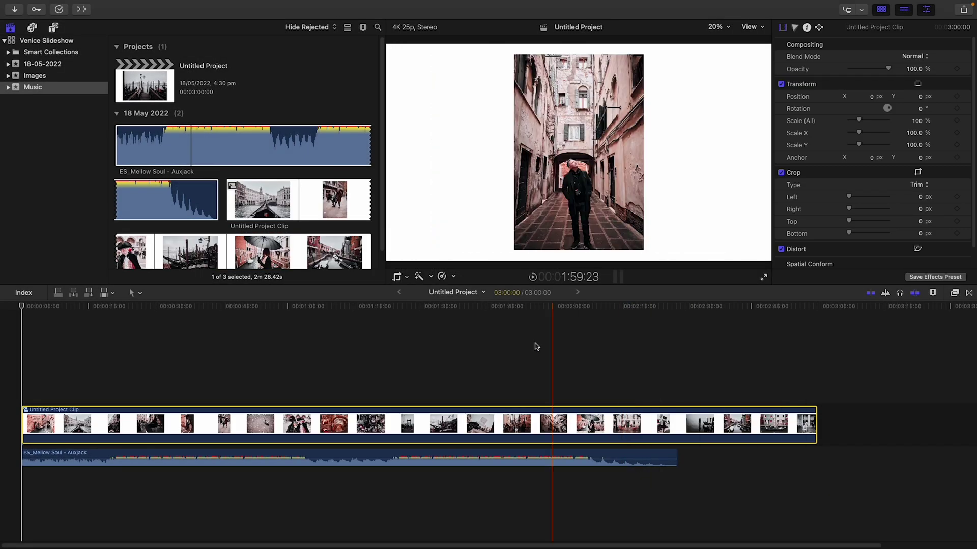
Retime the compound clip with a custom speed so it ends with the music at 2:28.
{"action": "left_click", "coordinate": [454, 277]}
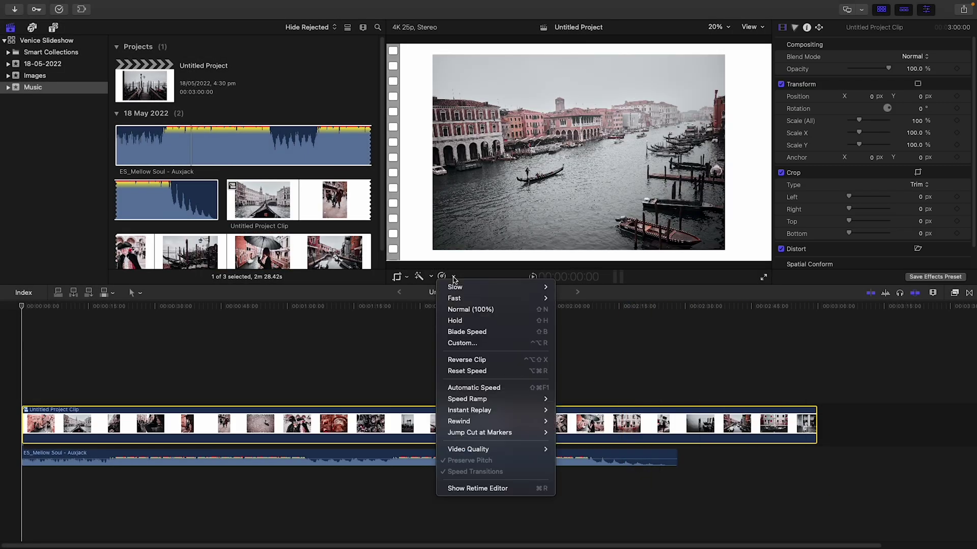
{"action": "left_click", "coordinate": [463, 342]}
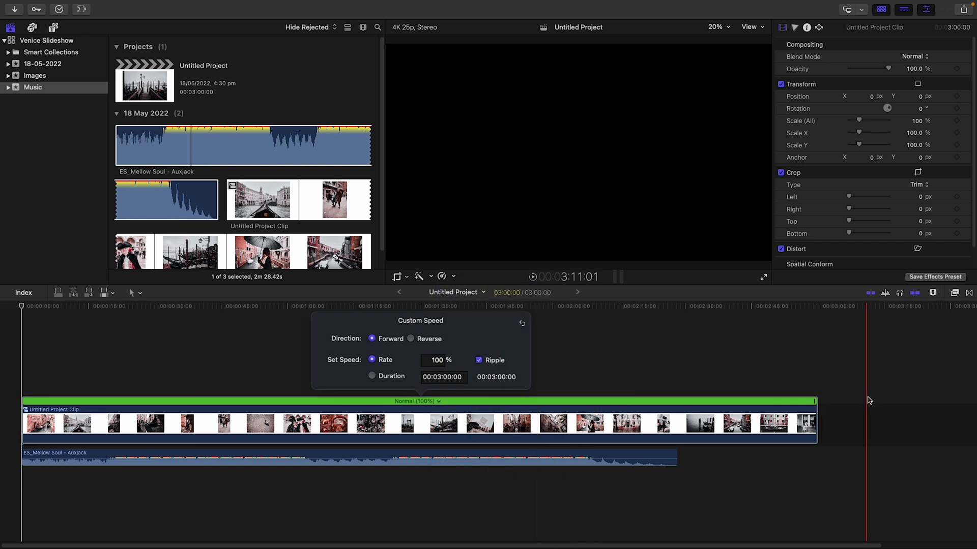
{"action": "left_click_drag", "start_coordinate": [816, 403], "coordinate": [674, 410]}
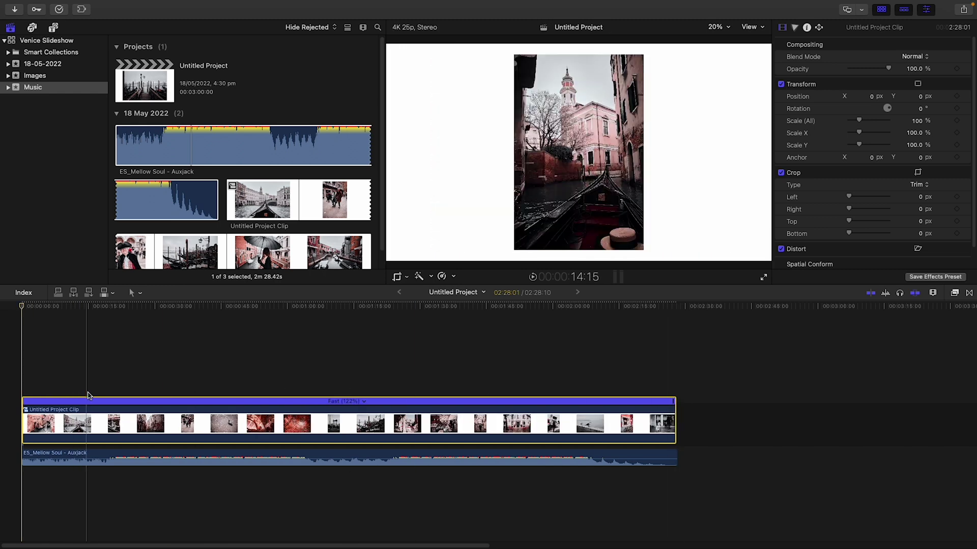